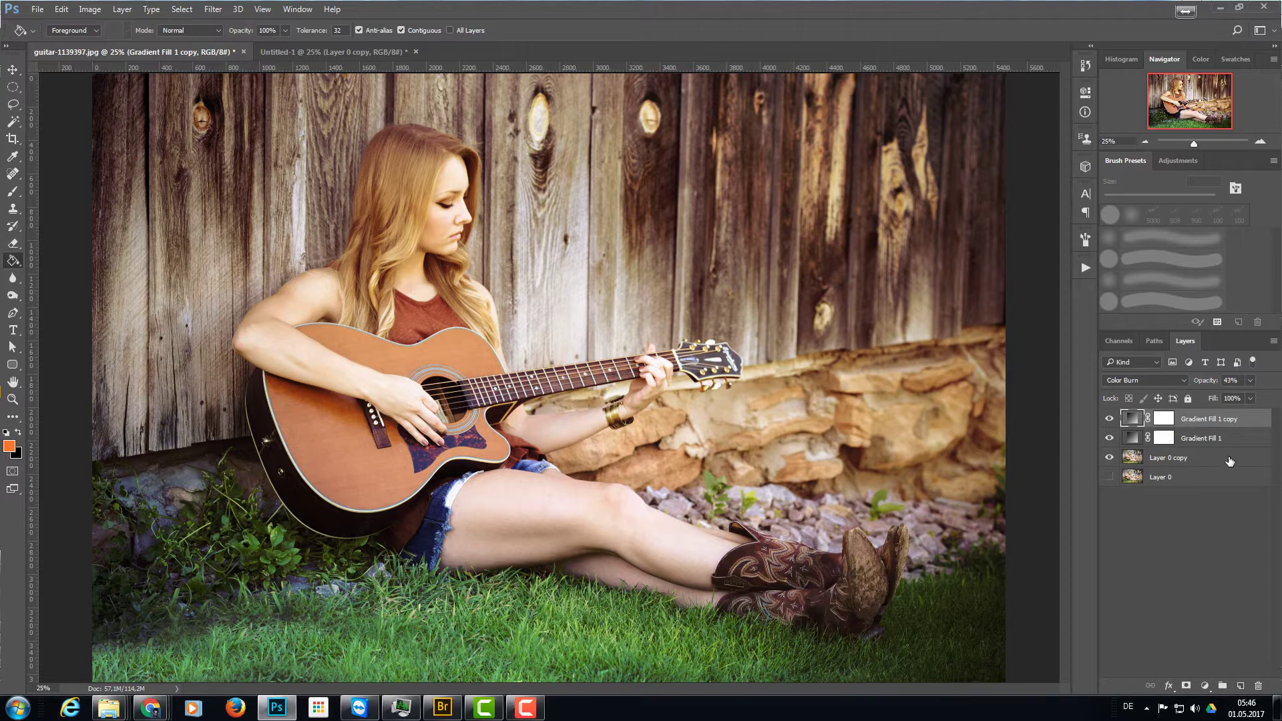
Step: Hide and then restore the gradient tint to compare the photo with the original
{"action": "left_click", "coordinate": [1110, 458], "text": "alt"}
{"action": "left_click", "coordinate": [1110, 458], "text": "alt"}
Step: In Untitled-1, add an orange gradient fill layer angled -140.71° at 144% scale
{"action": "left_click", "coordinate": [323, 51]}
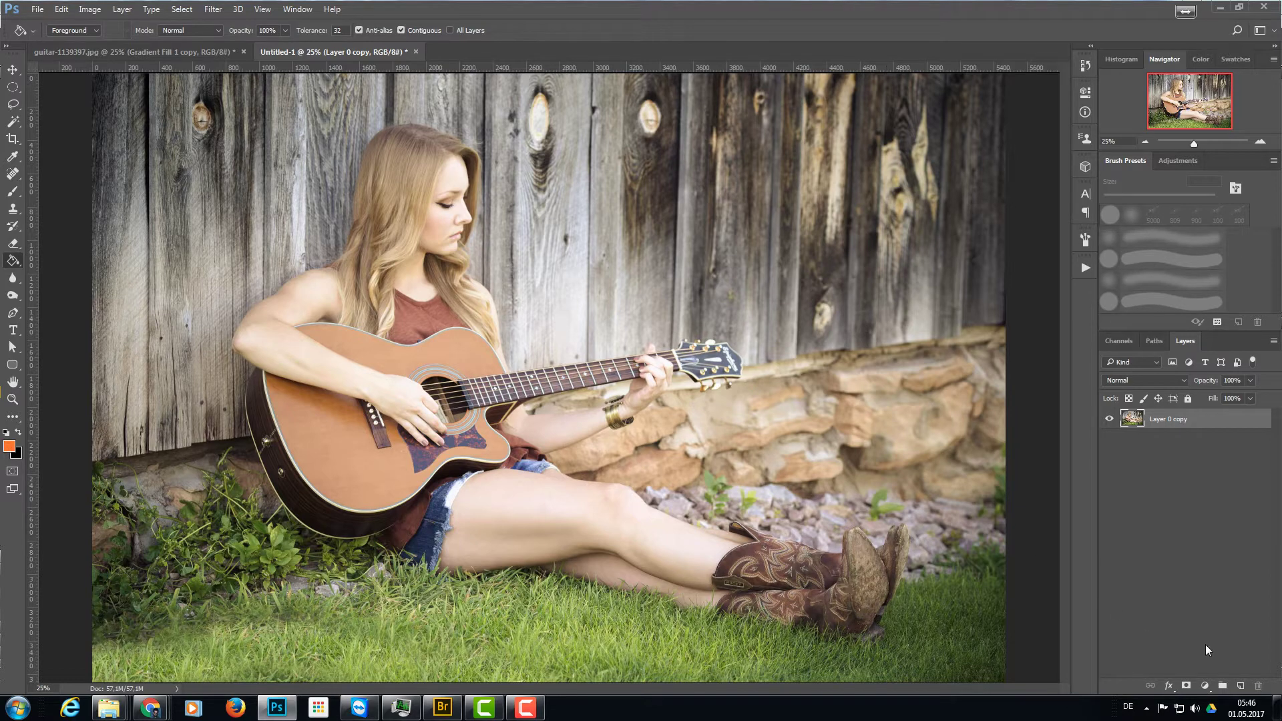
{"action": "left_click", "coordinate": [1206, 687]}
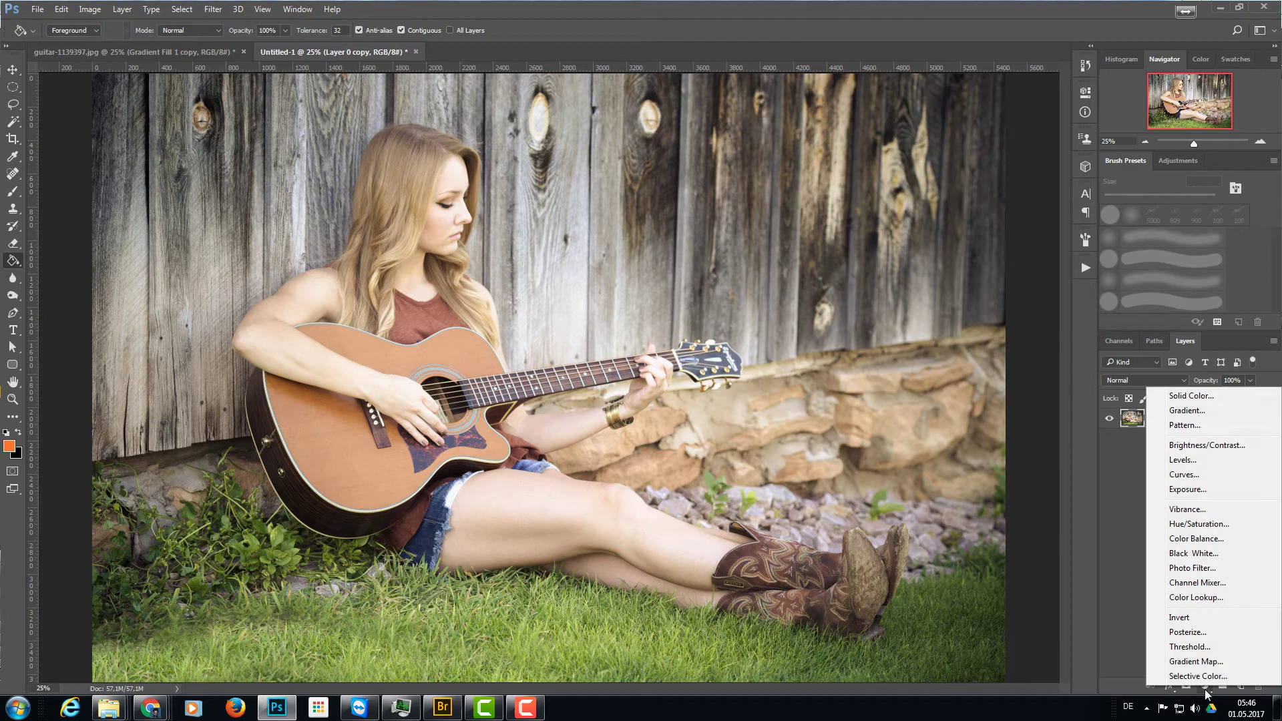
{"action": "left_click", "coordinate": [1195, 411]}
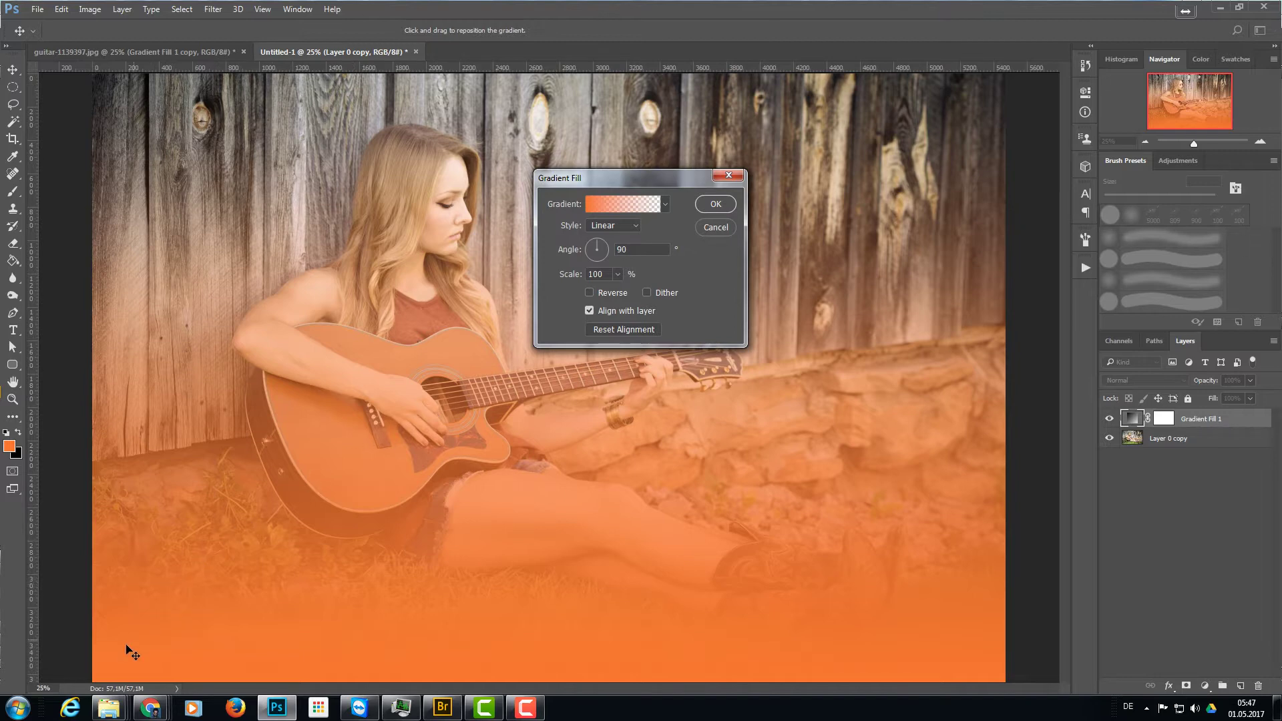
{"action": "left_click_drag", "start_coordinate": [592, 253], "coordinate": [582, 262]}
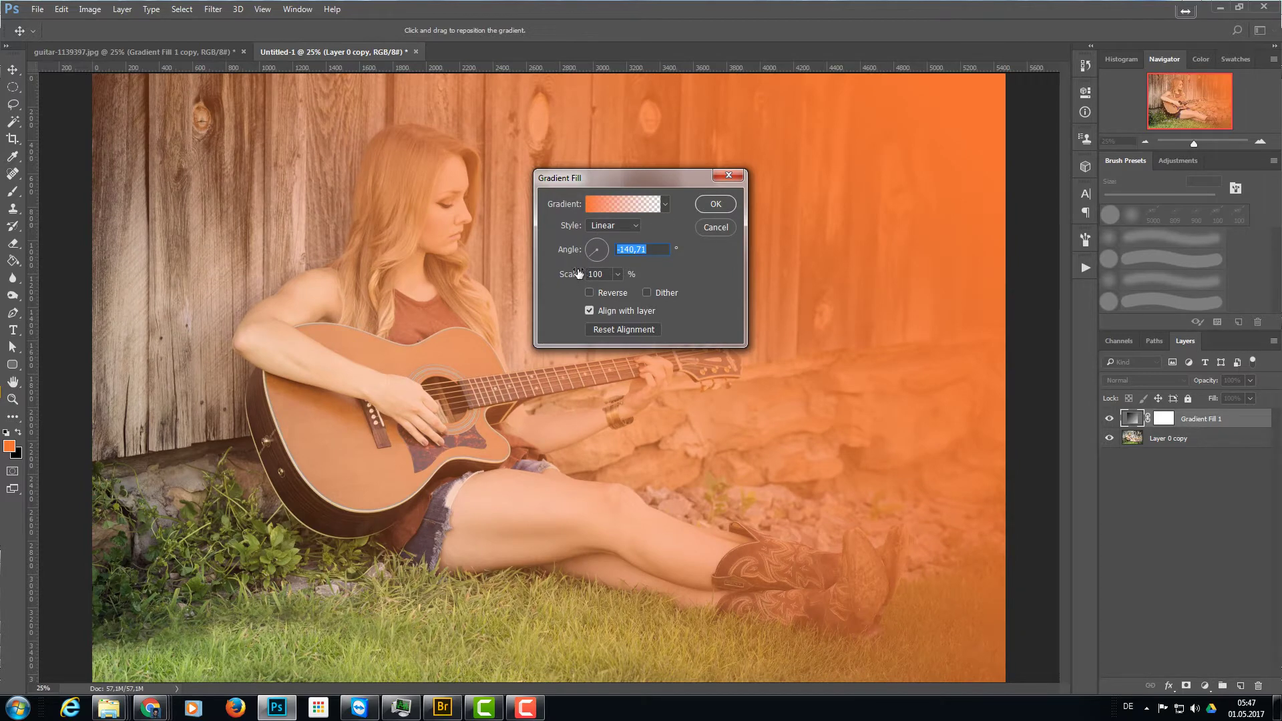
{"action": "left_click", "coordinate": [618, 275]}
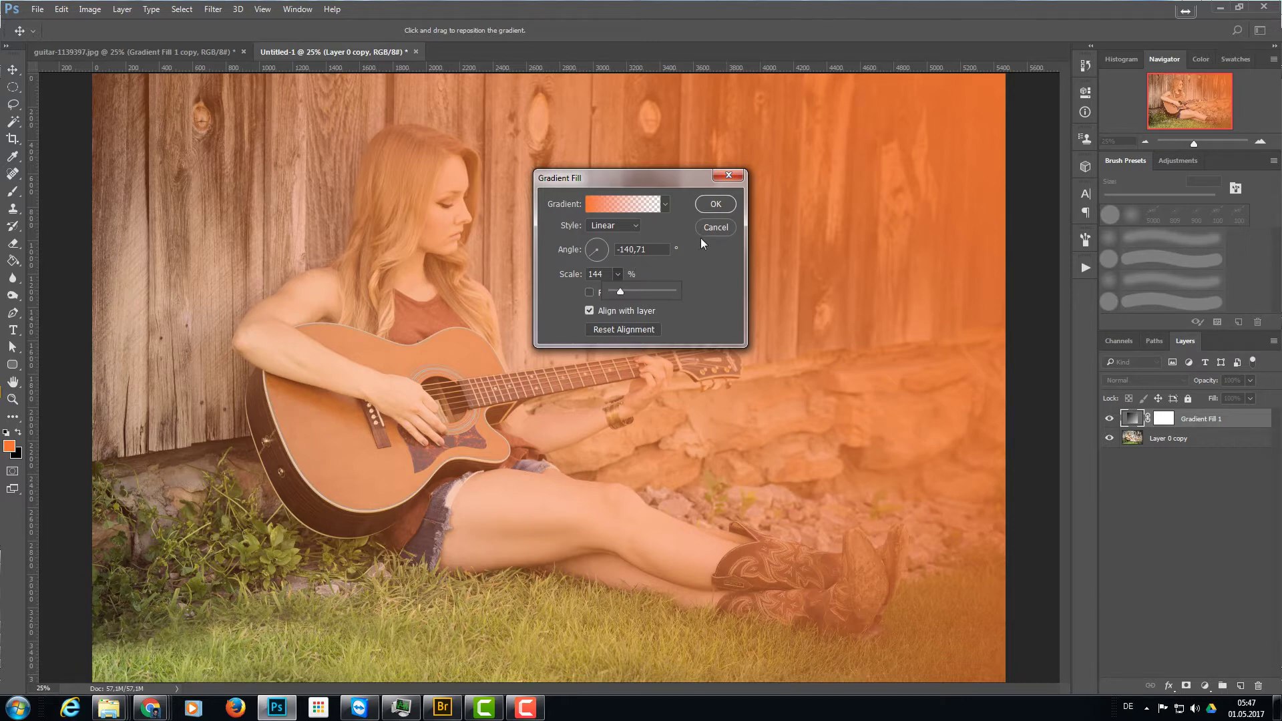
{"action": "left_click", "coordinate": [715, 202]}
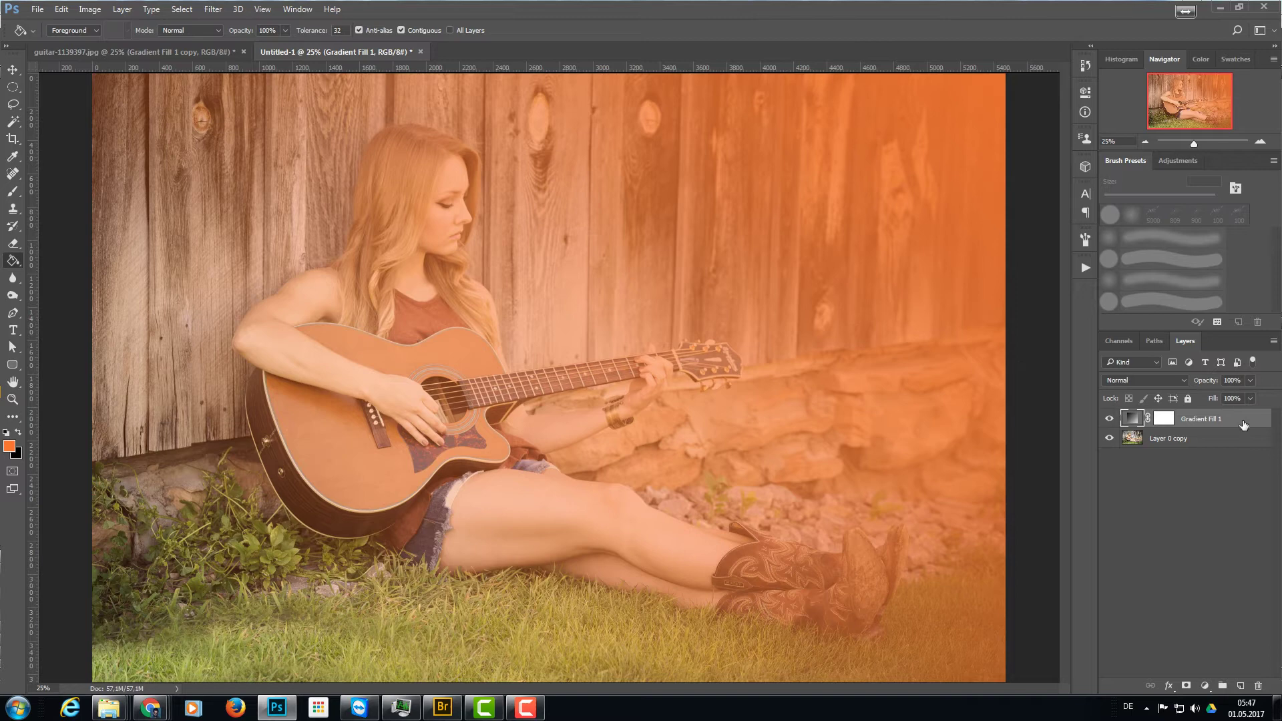
Step: Duplicate the gradient fill layer and reverse the copy's gradient direction
{"action": "key", "text": "ctrl+j"}
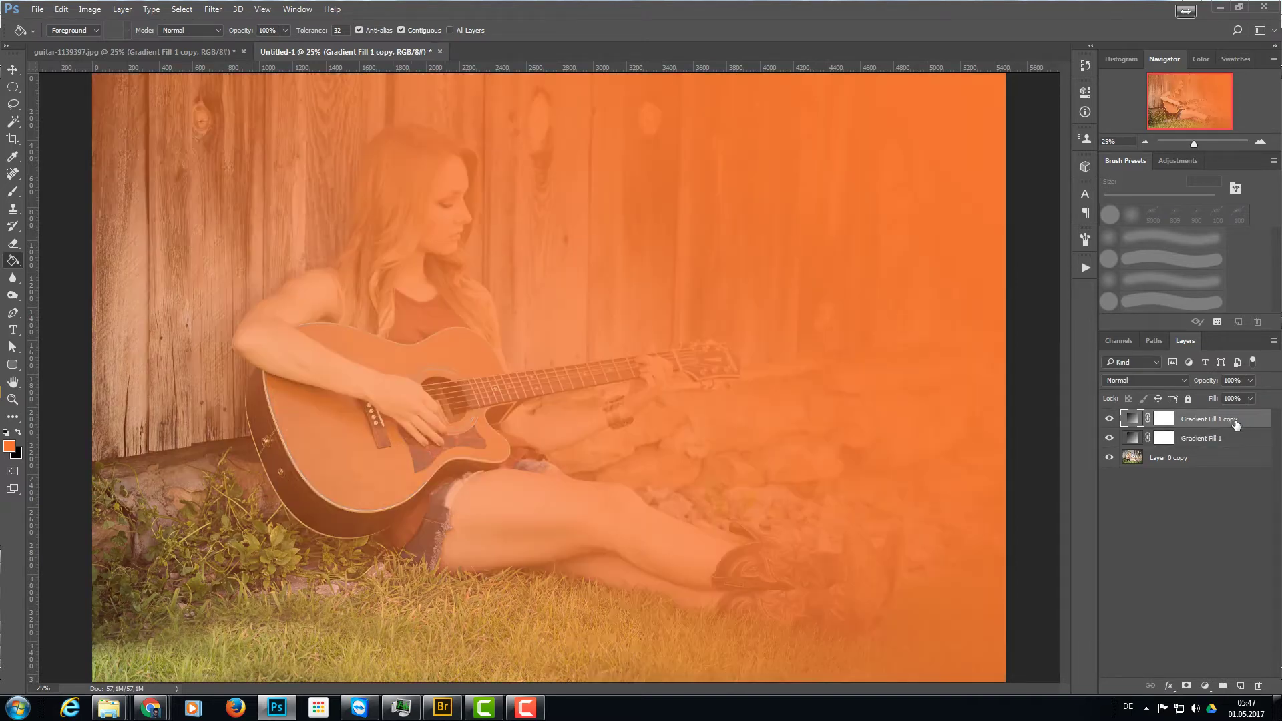
{"action": "double_click", "coordinate": [1130, 418]}
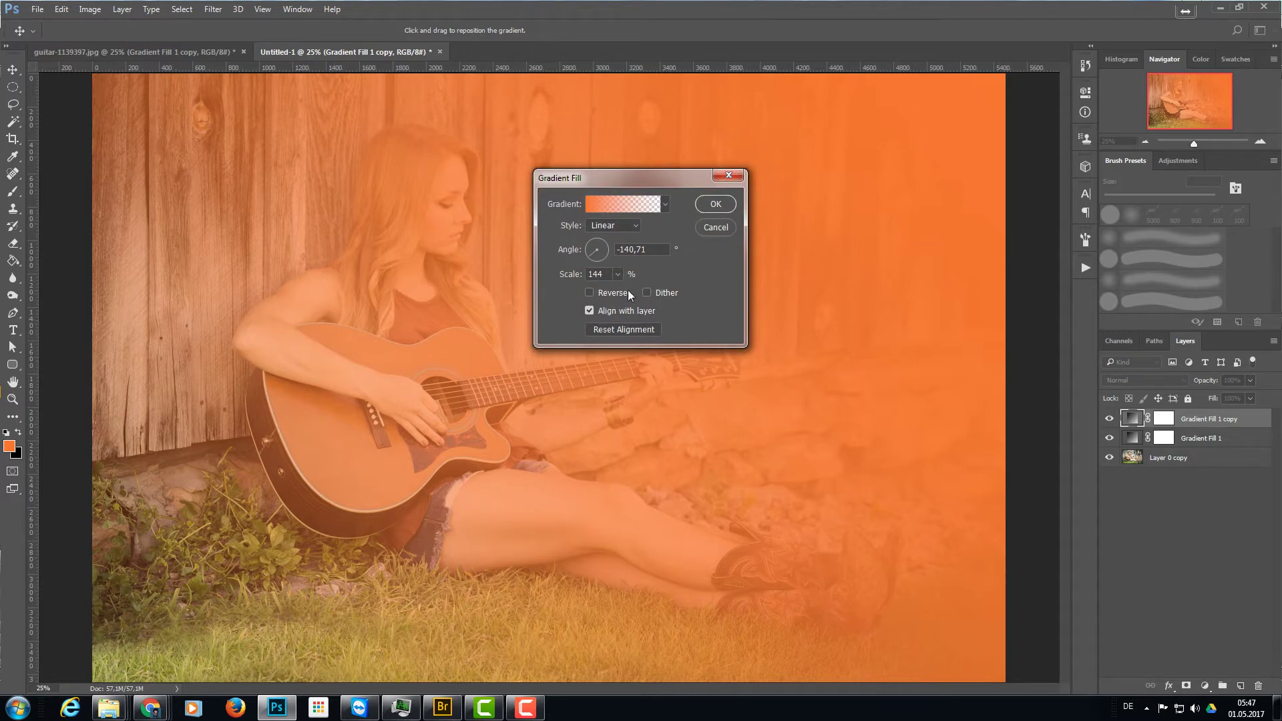
{"action": "left_click", "coordinate": [591, 293]}
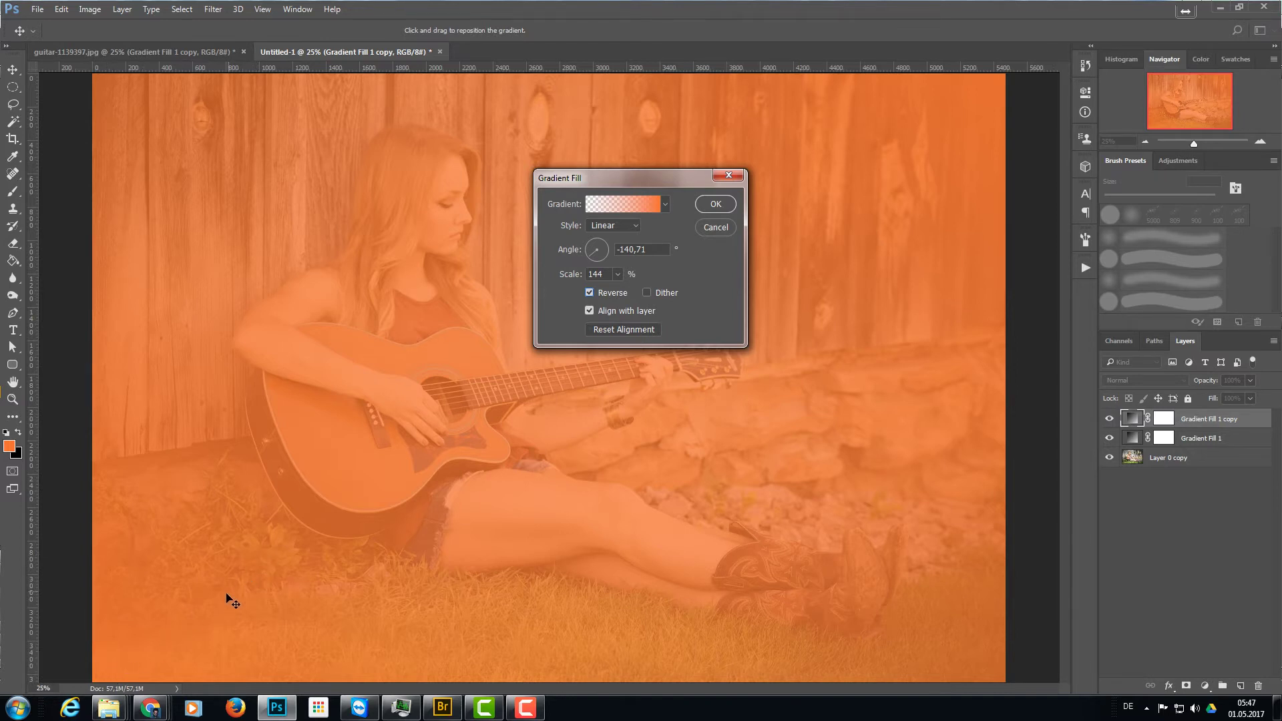
Step: Change the copy's gradient colour stop from orange to blue (#2f80fa)
{"action": "left_click", "coordinate": [628, 203]}
{"action": "left_click", "coordinate": [511, 353]}
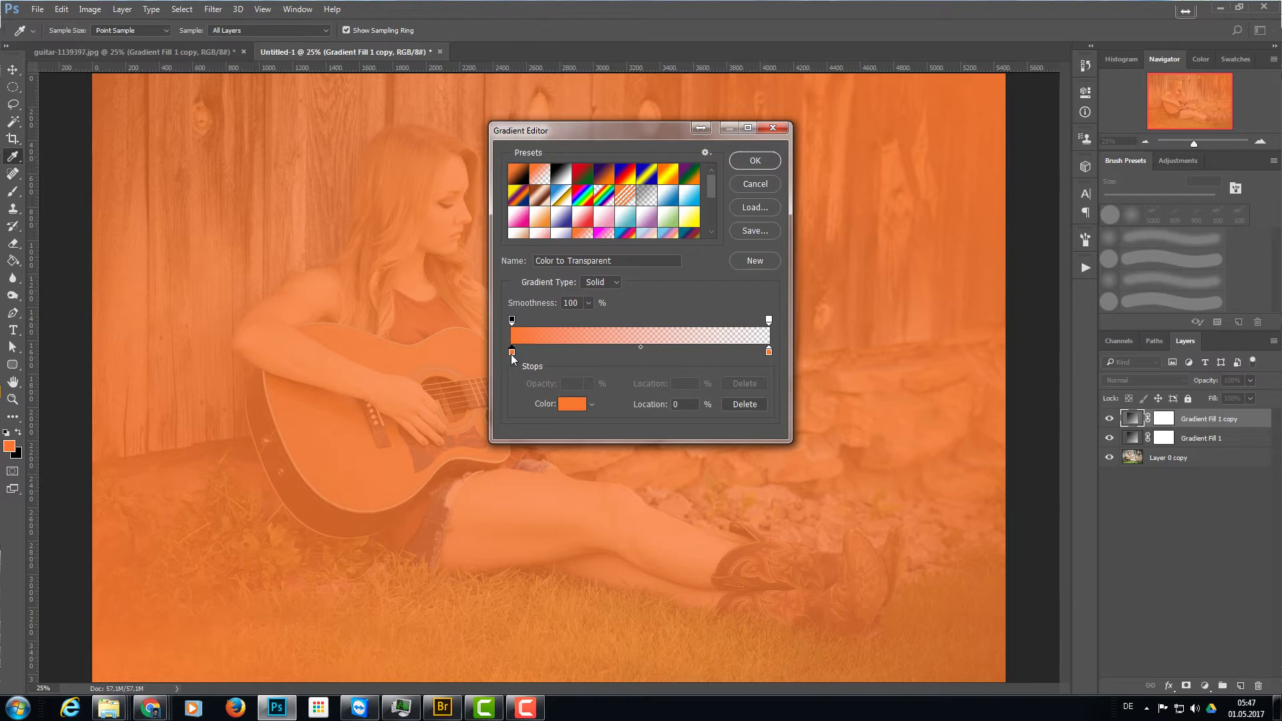
{"action": "left_click", "coordinate": [573, 405]}
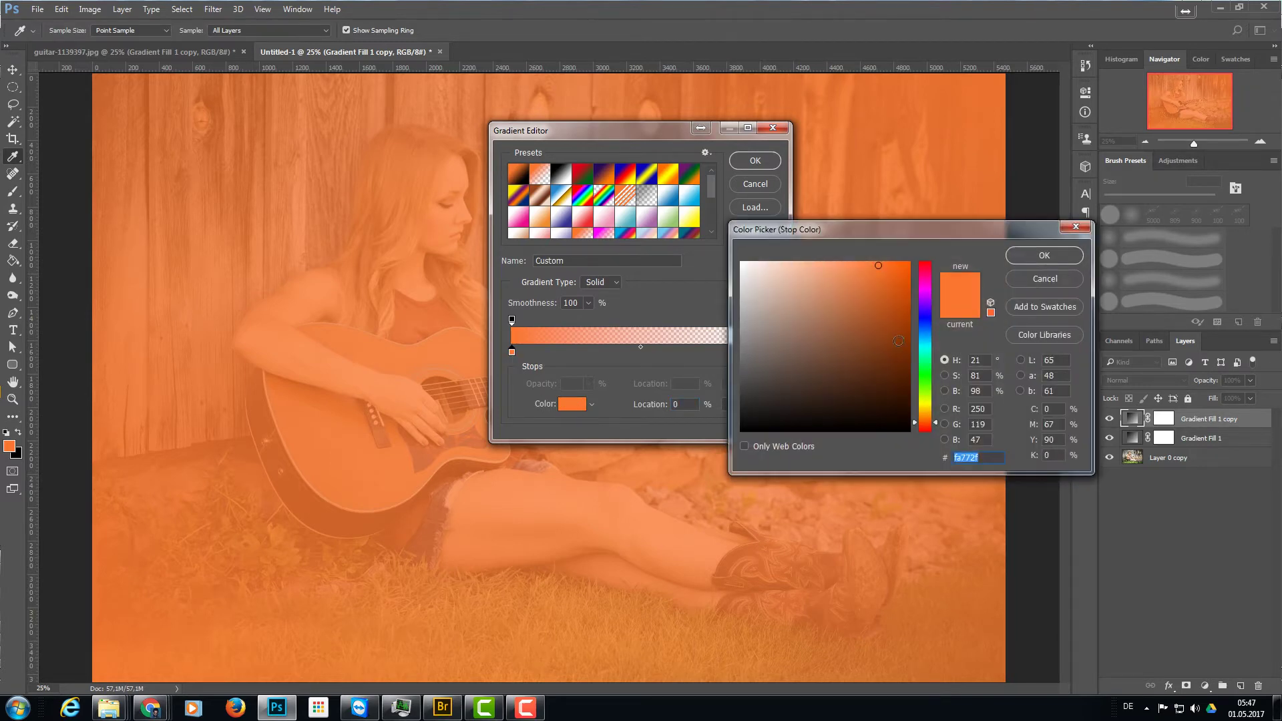
{"action": "left_click_drag", "start_coordinate": [929, 343], "coordinate": [928, 335]}
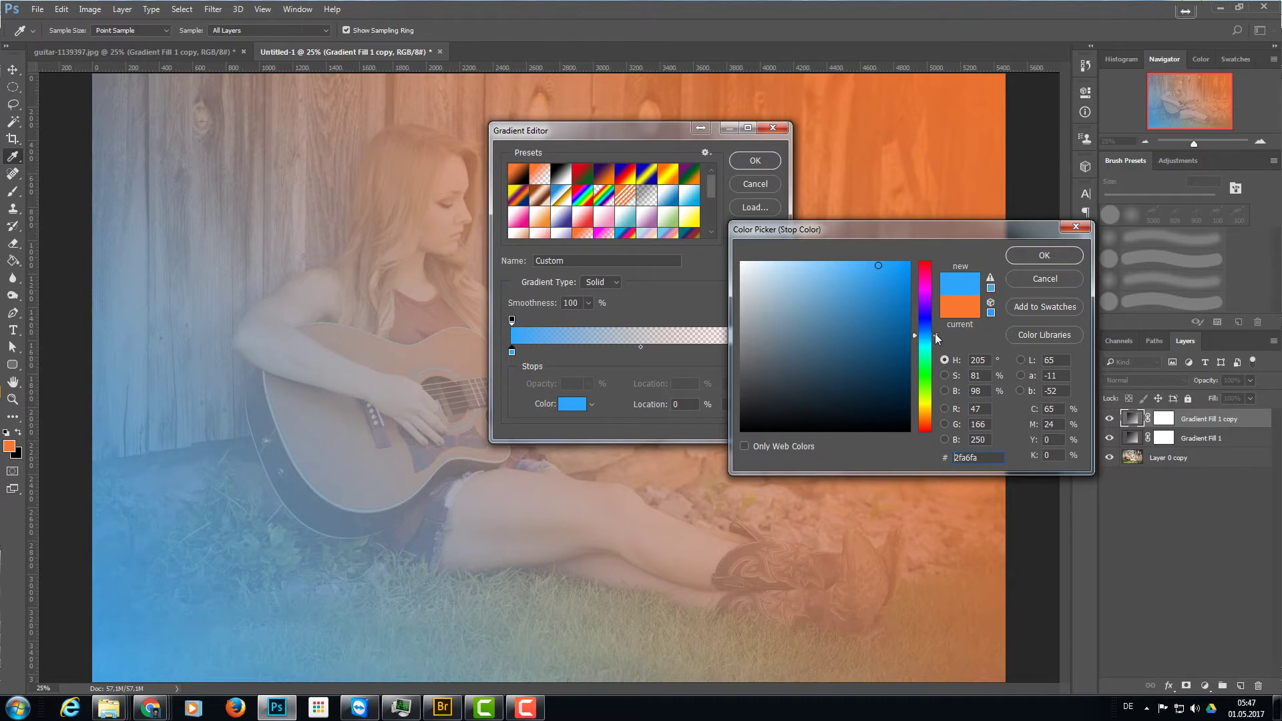
{"action": "left_click_drag", "start_coordinate": [935, 334], "coordinate": [935, 330]}
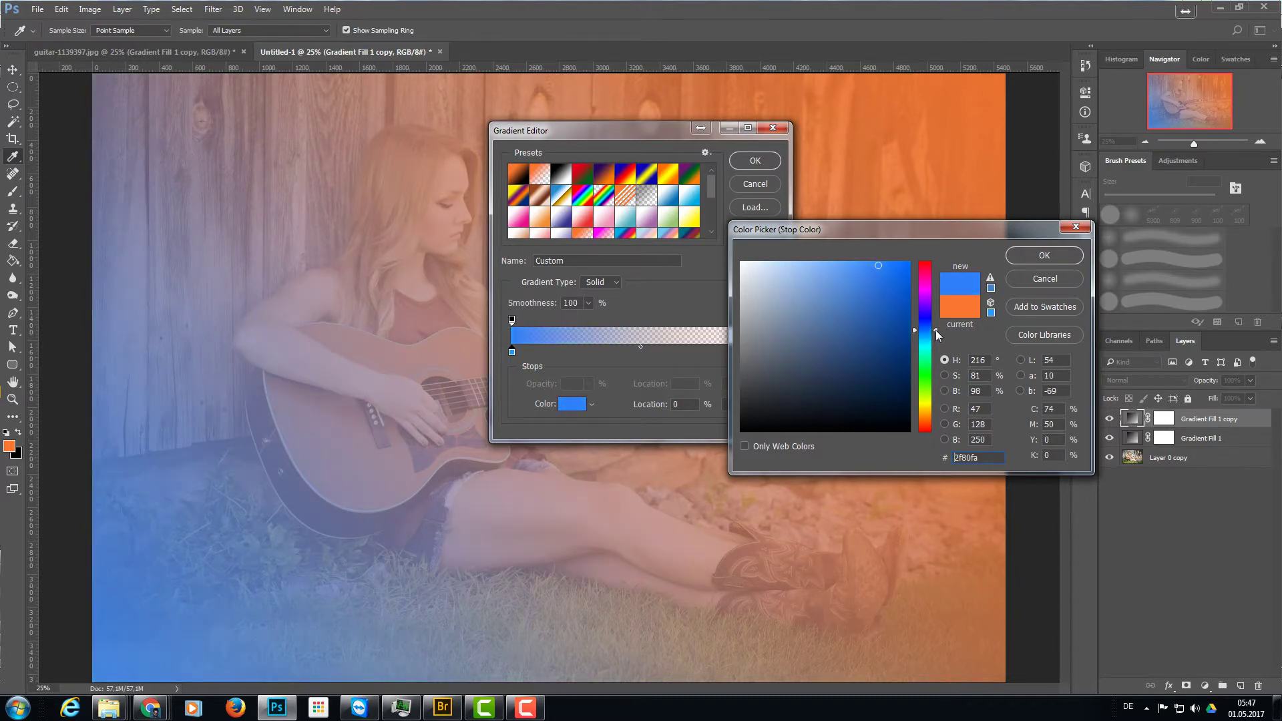
{"action": "left_click", "coordinate": [1044, 255]}
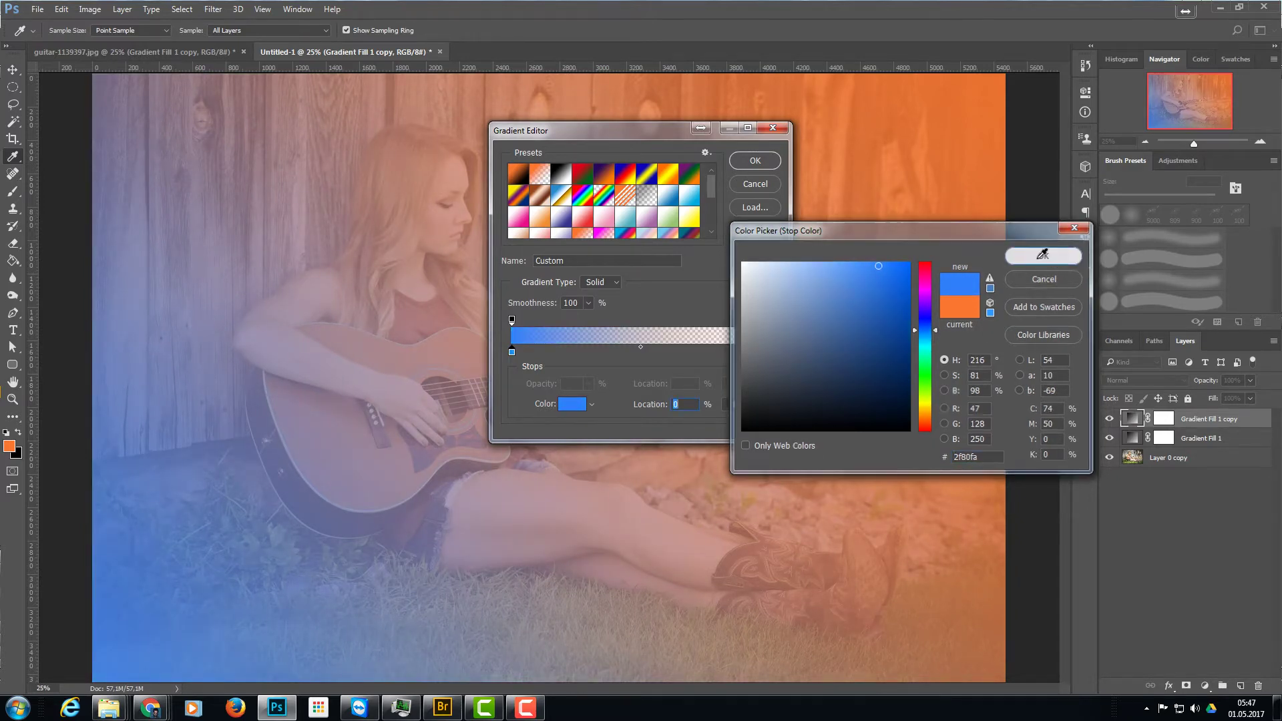
{"action": "left_click", "coordinate": [753, 163]}
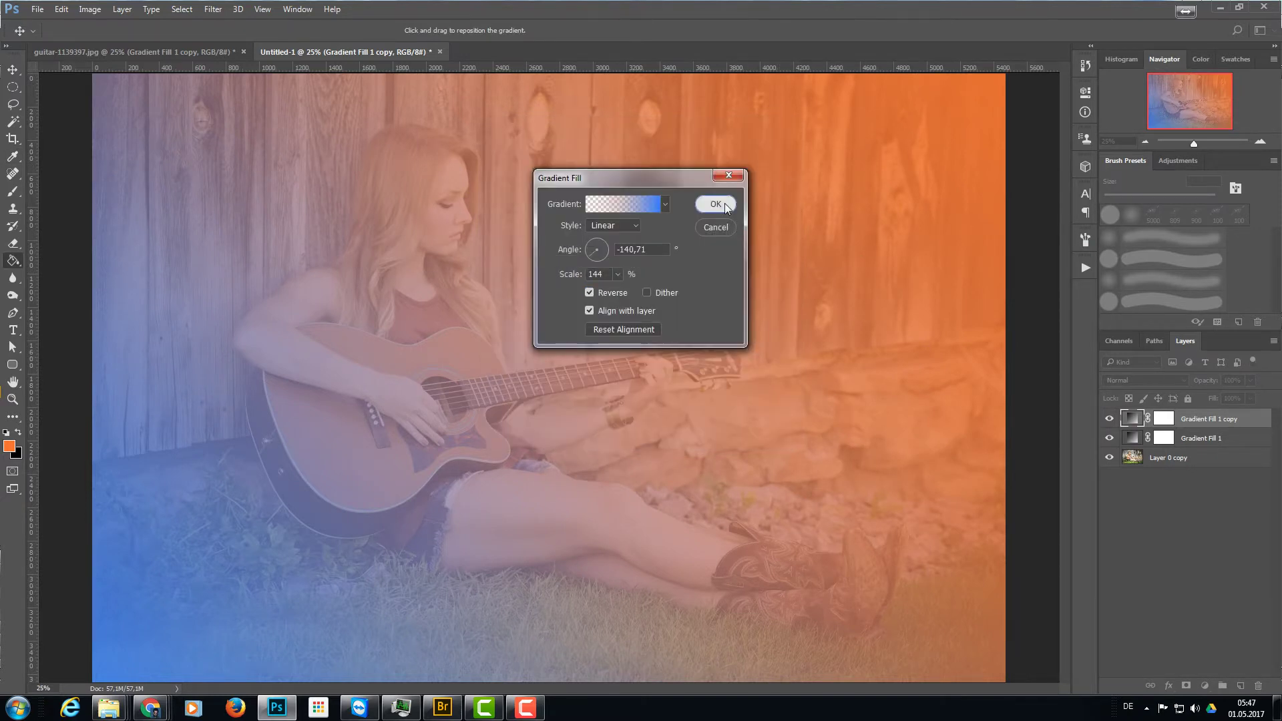
Step: Apply the blue gradient, then set Gradient Fill 1 and its copy to Color Burn
{"action": "left_click", "coordinate": [726, 204]}
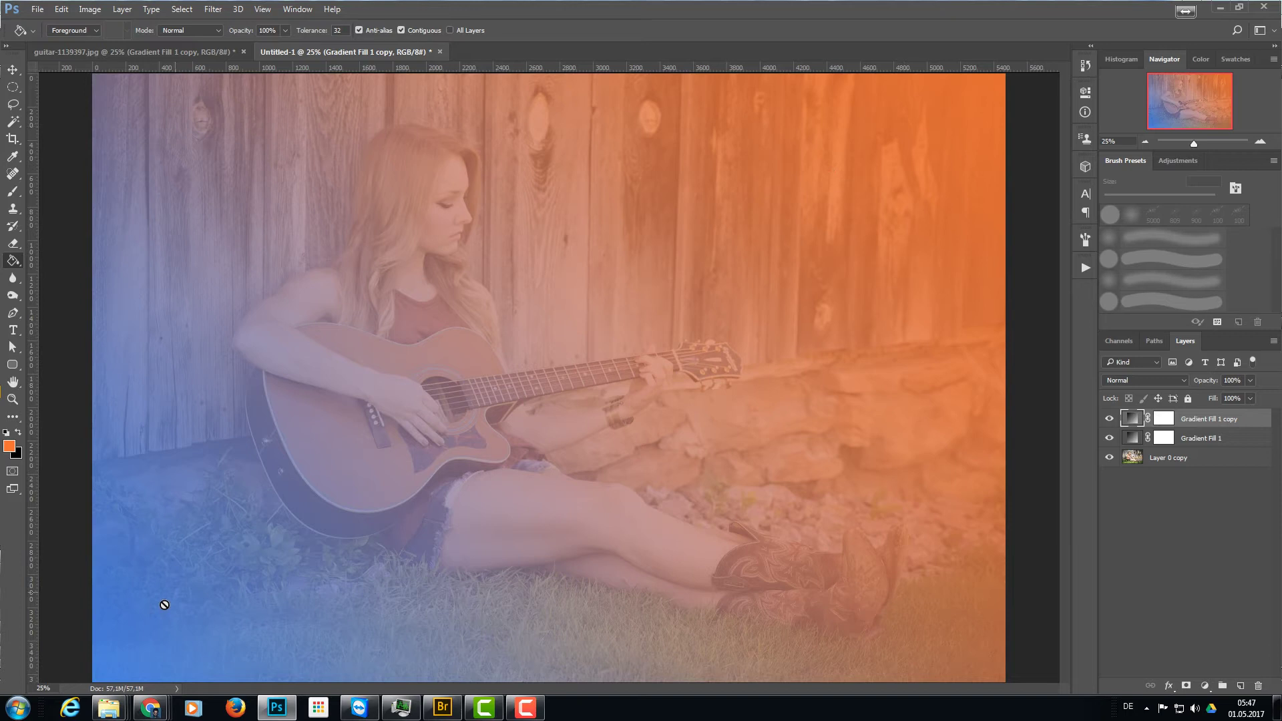
{"action": "left_click", "coordinate": [1236, 439]}
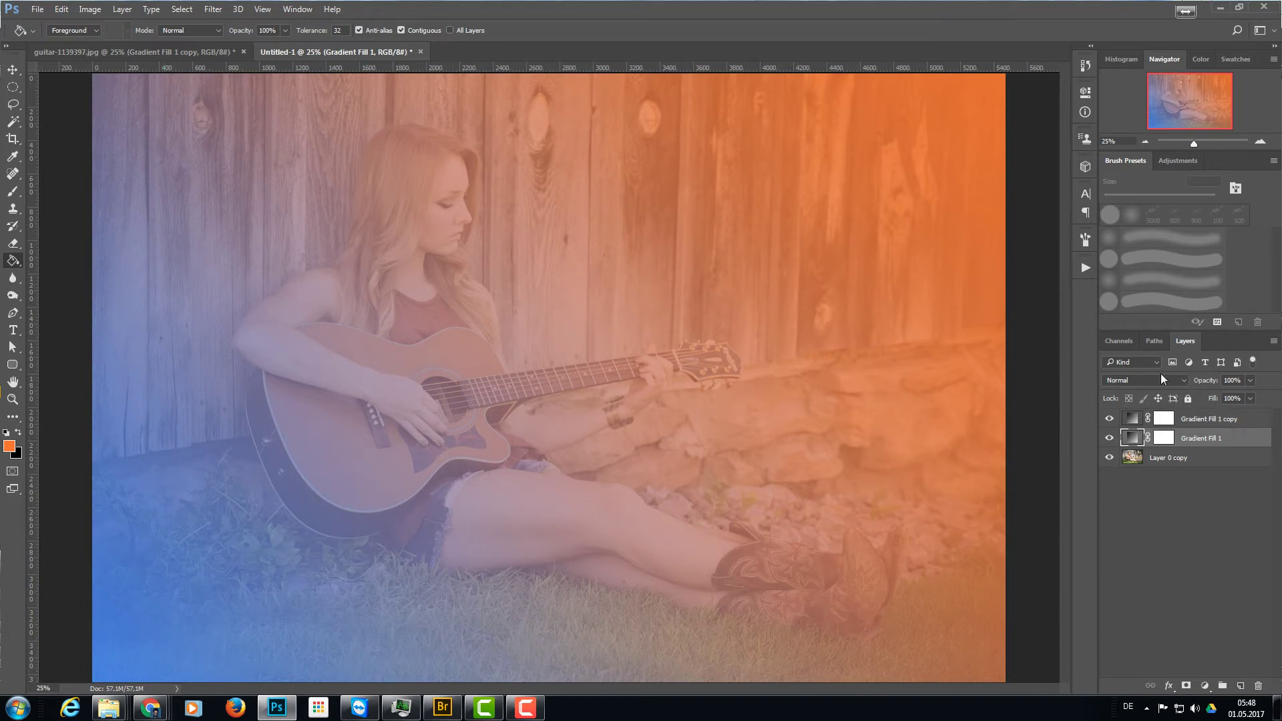
{"action": "left_click", "coordinate": [1139, 379]}
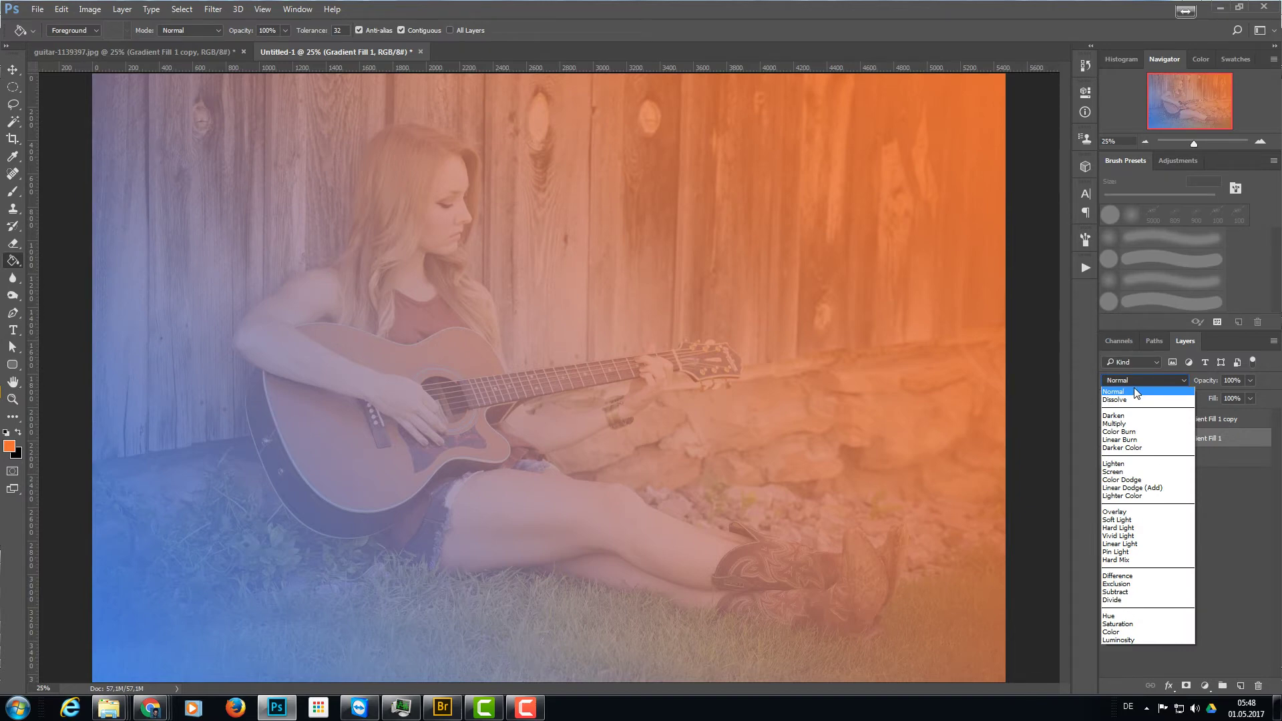
{"action": "left_click", "coordinate": [1156, 434]}
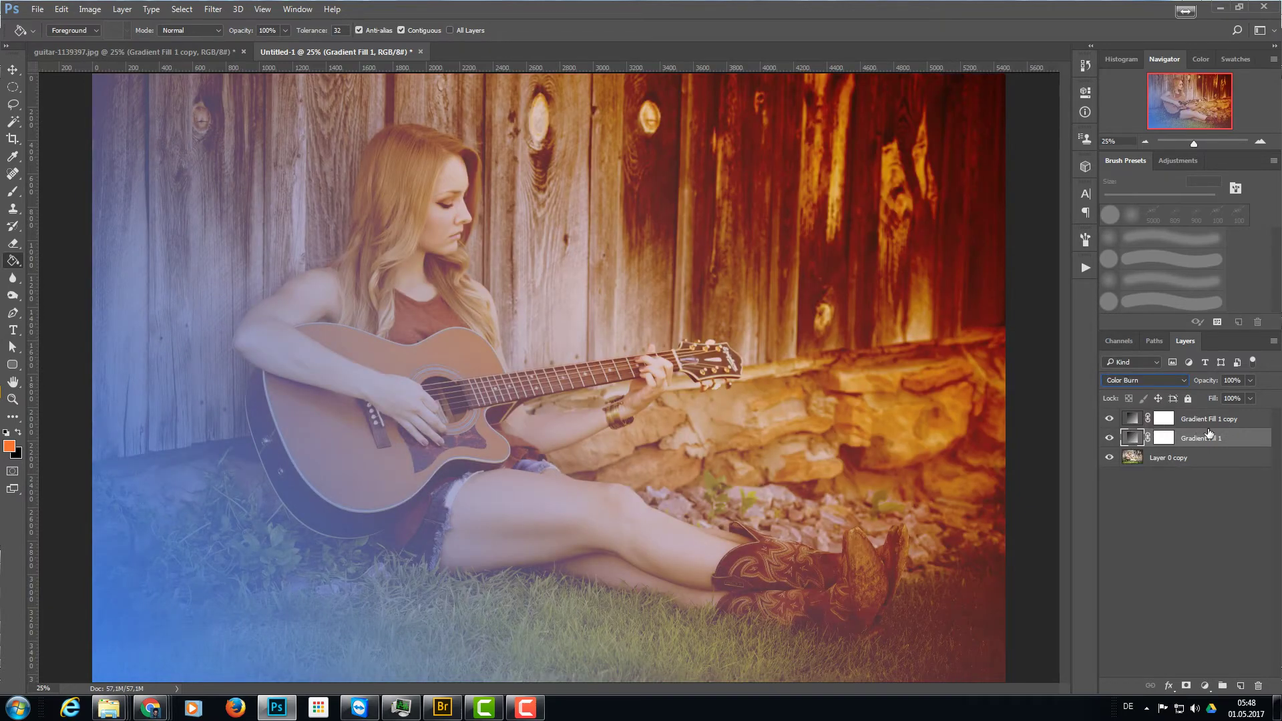
{"action": "left_click", "coordinate": [1222, 420]}
{"action": "left_click", "coordinate": [1178, 381]}
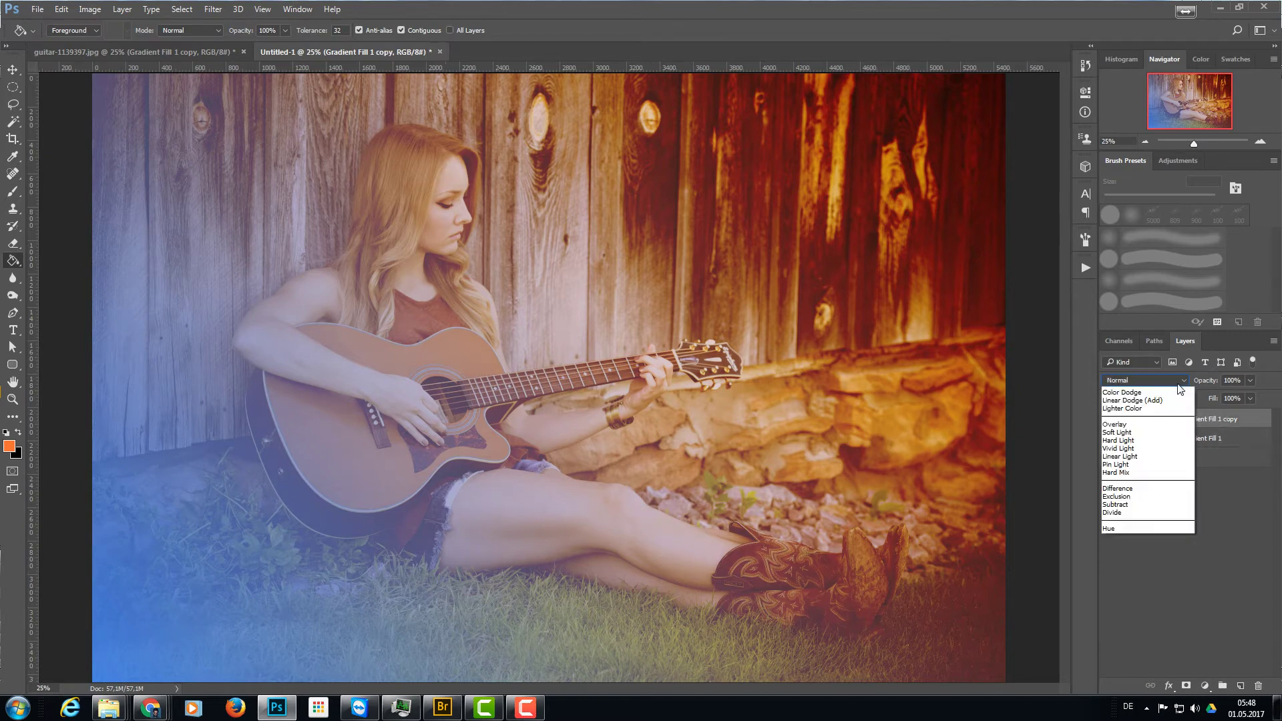
{"action": "left_click", "coordinate": [1137, 436]}
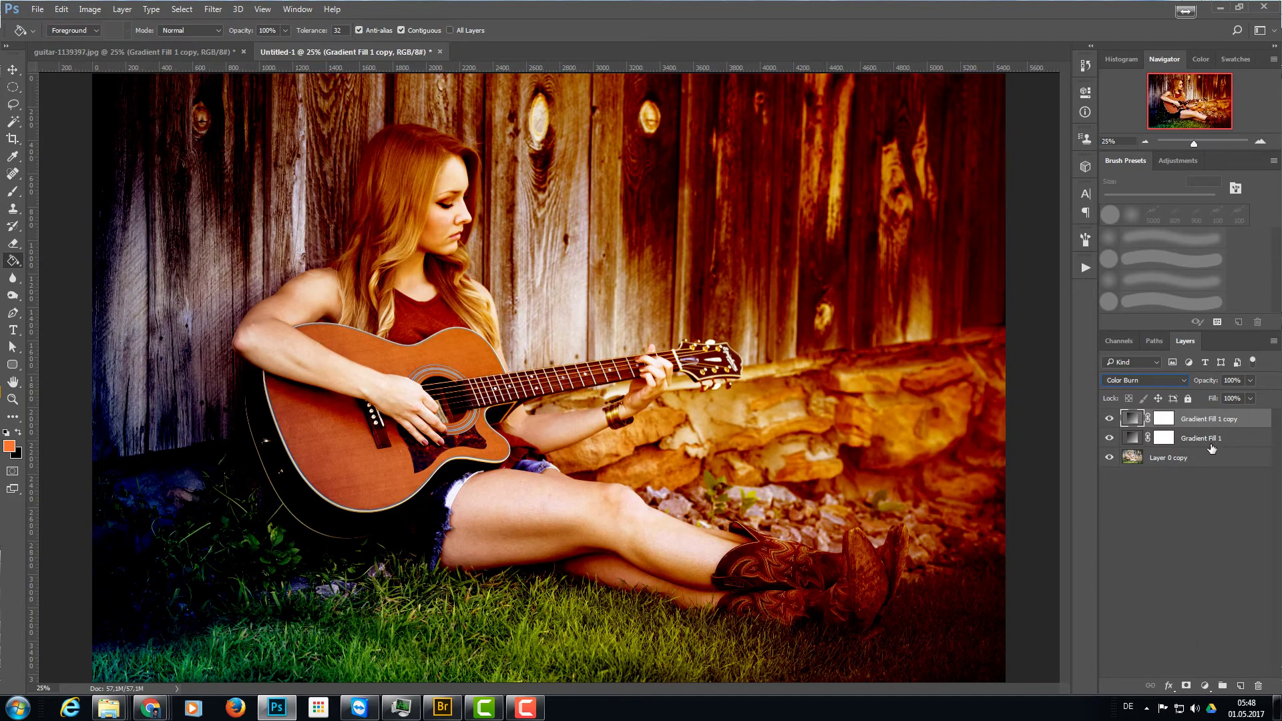
{"action": "left_click", "coordinate": [1242, 436]}
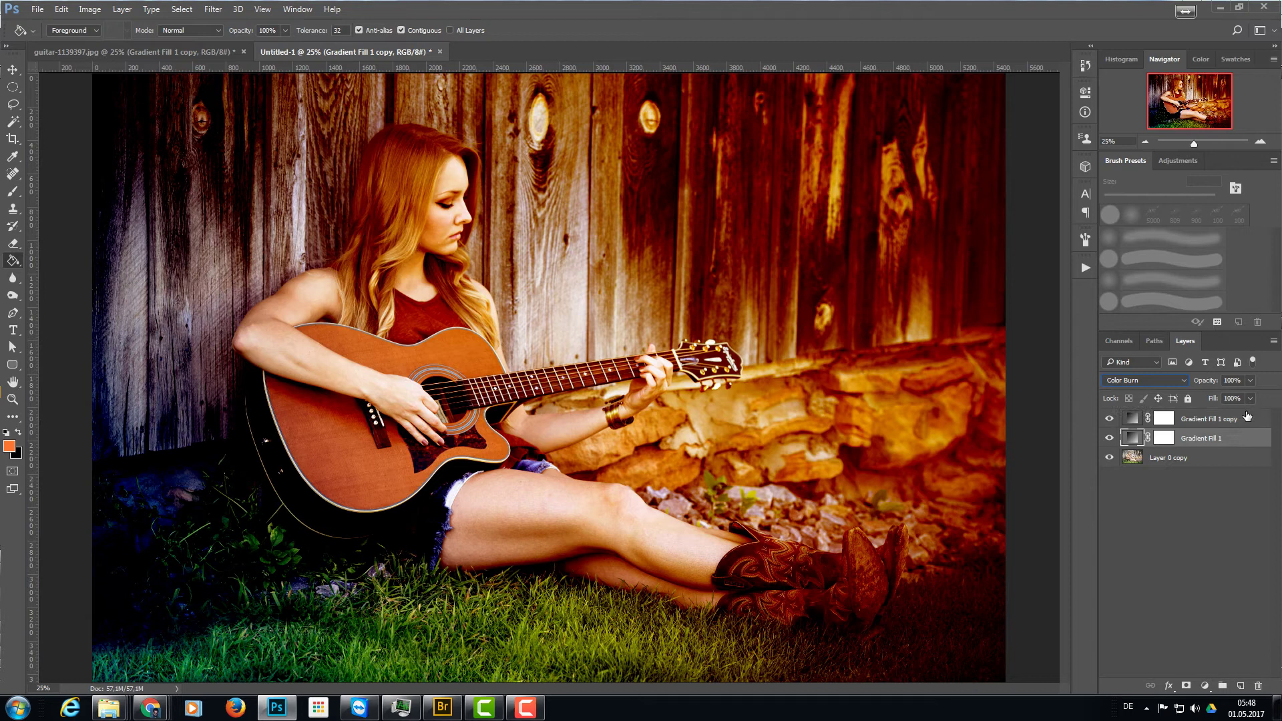
Step: Lower Gradient Fill 1's opacity, then reduce Gradient Fill 1 copy to 46% opacity
{"action": "left_click", "coordinate": [1251, 381]}
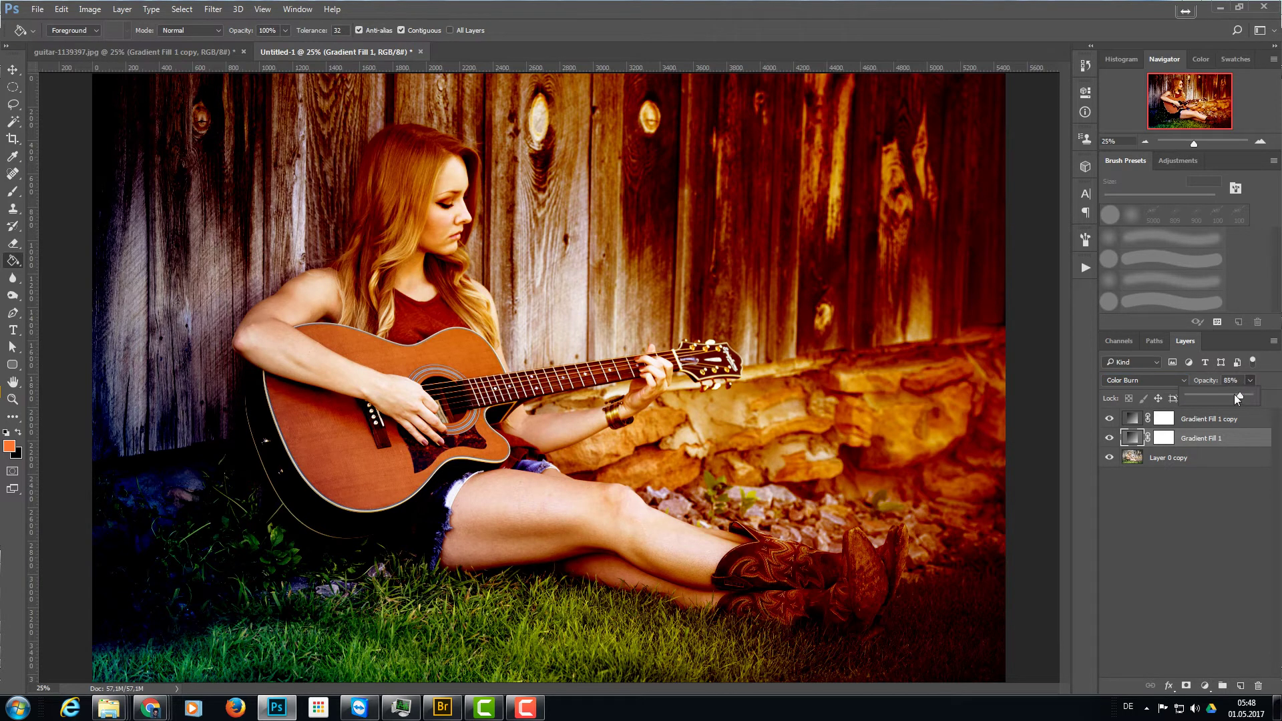
{"action": "left_click_drag", "start_coordinate": [1236, 394], "coordinate": [1206, 395]}
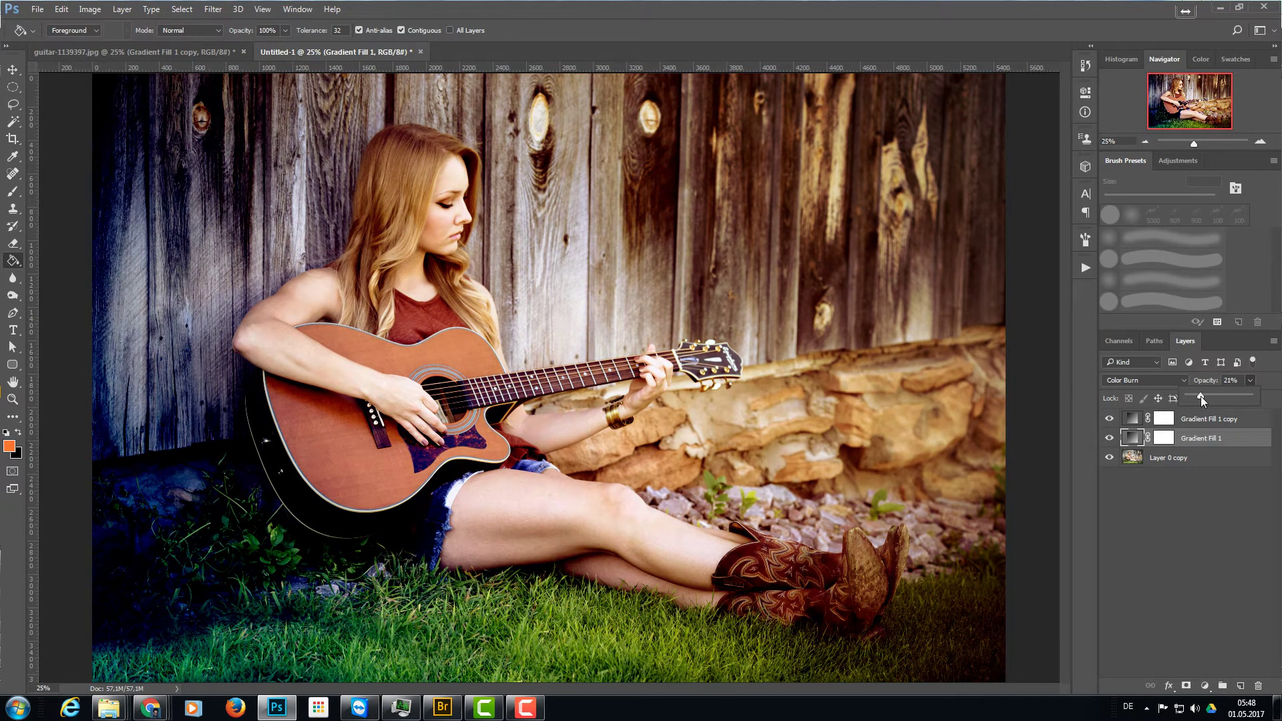
{"action": "left_click", "coordinate": [1201, 419]}
{"action": "left_click", "coordinate": [1252, 380]}
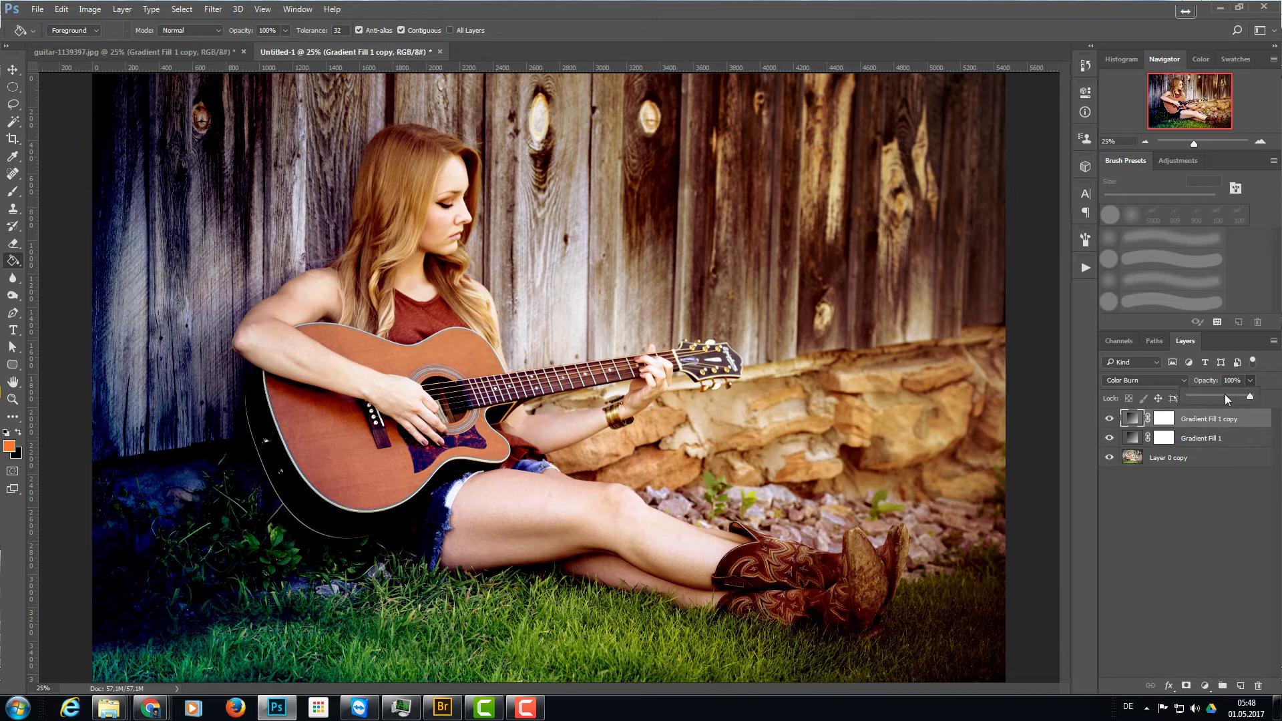
{"action": "left_click_drag", "start_coordinate": [1225, 395], "coordinate": [1217, 394]}
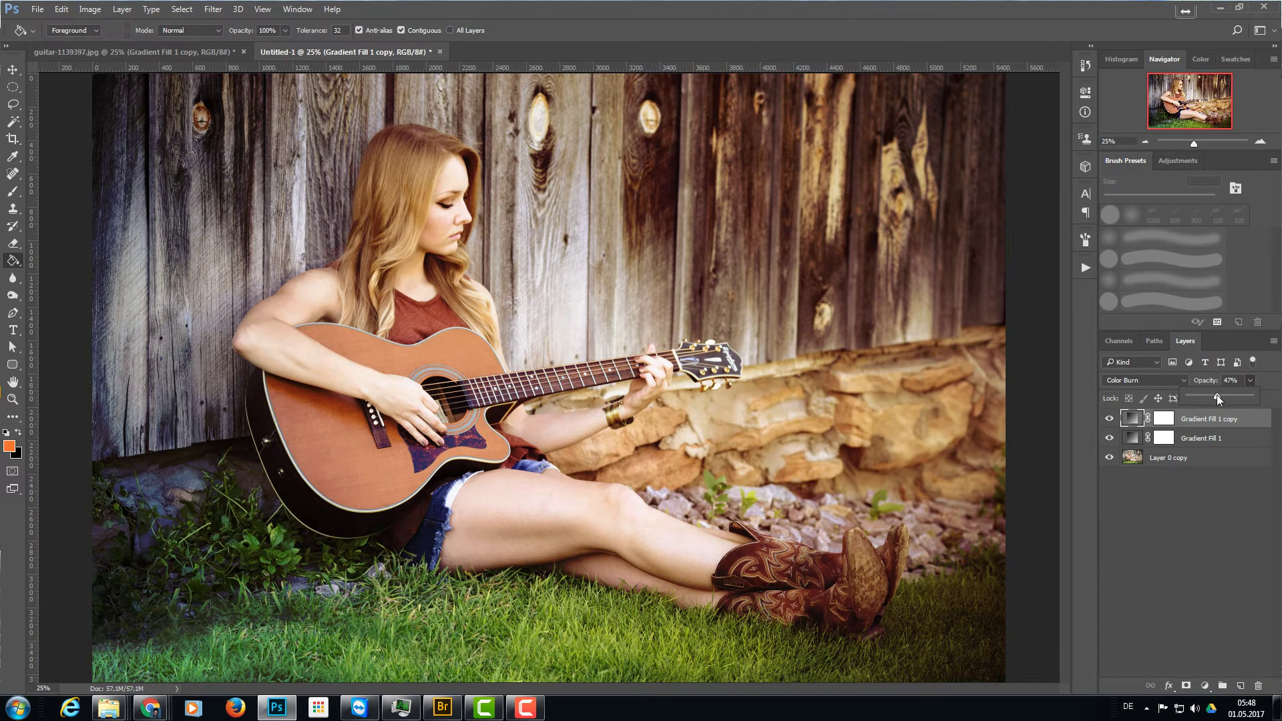
{"action": "left_click_drag", "start_coordinate": [1217, 395], "coordinate": [1215, 395]}
{"action": "left_click", "coordinate": [1109, 459], "text": "alt"}
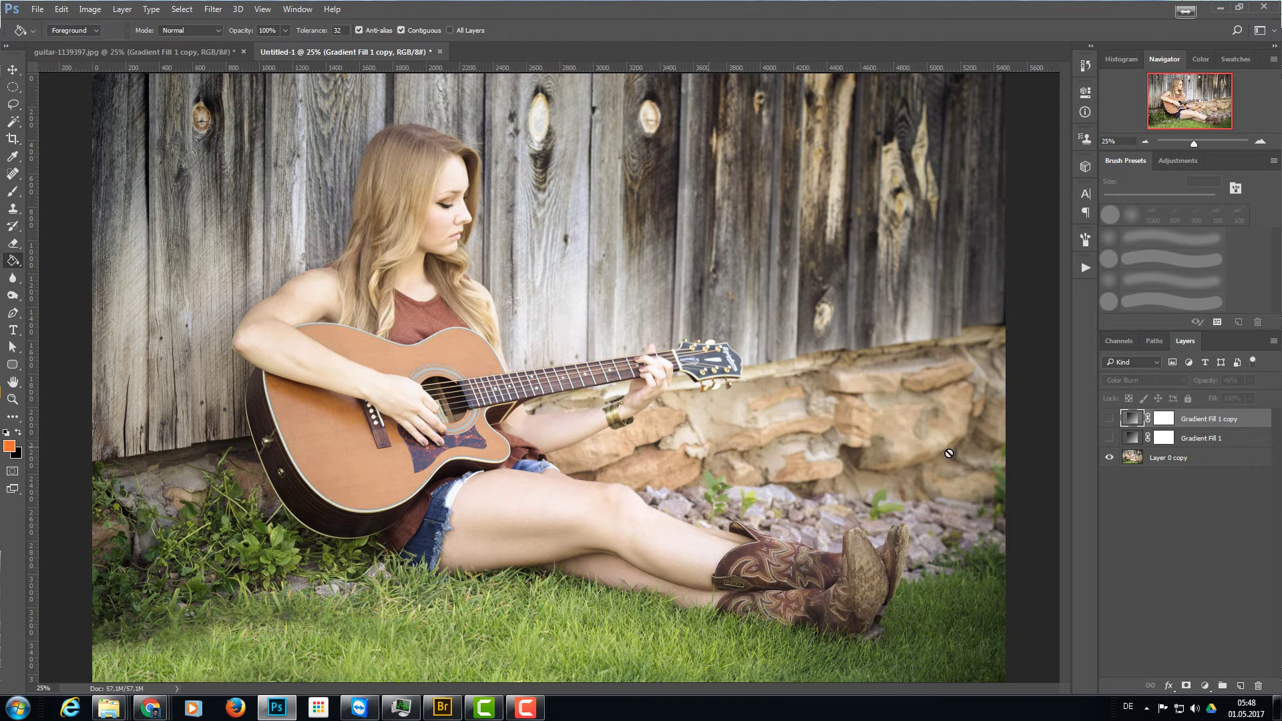
{"action": "left_click", "coordinate": [1108, 459], "text": "alt"}
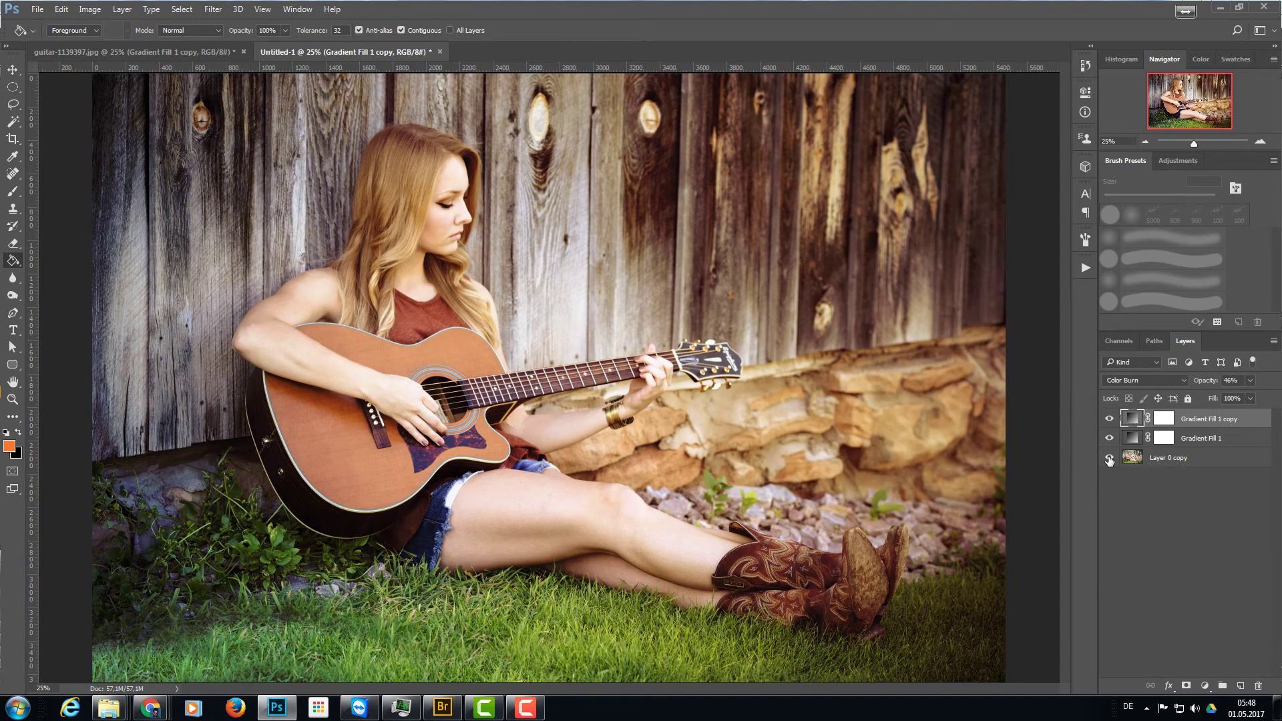